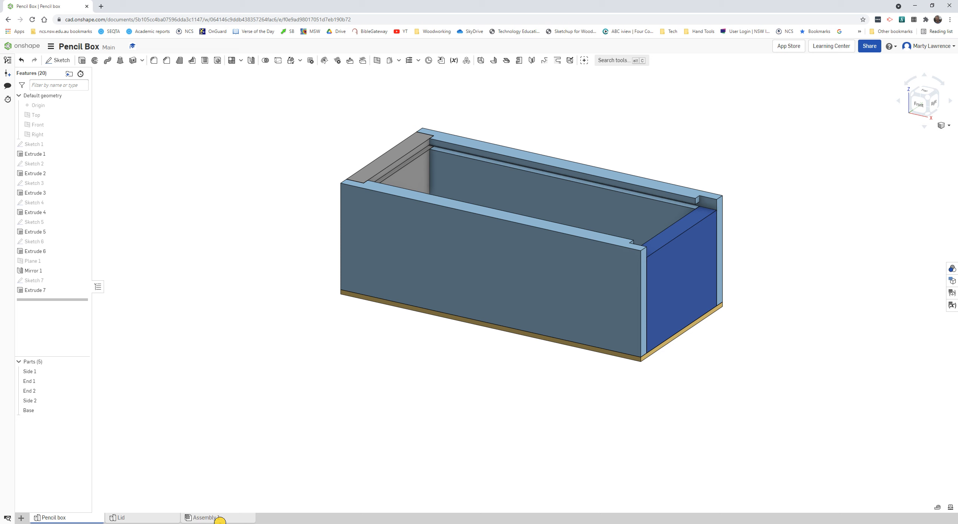
Open Assembly 1 and insert all parts of the Lid part studio to one side of the origin
{"action": "left_click", "coordinate": [207, 518]}
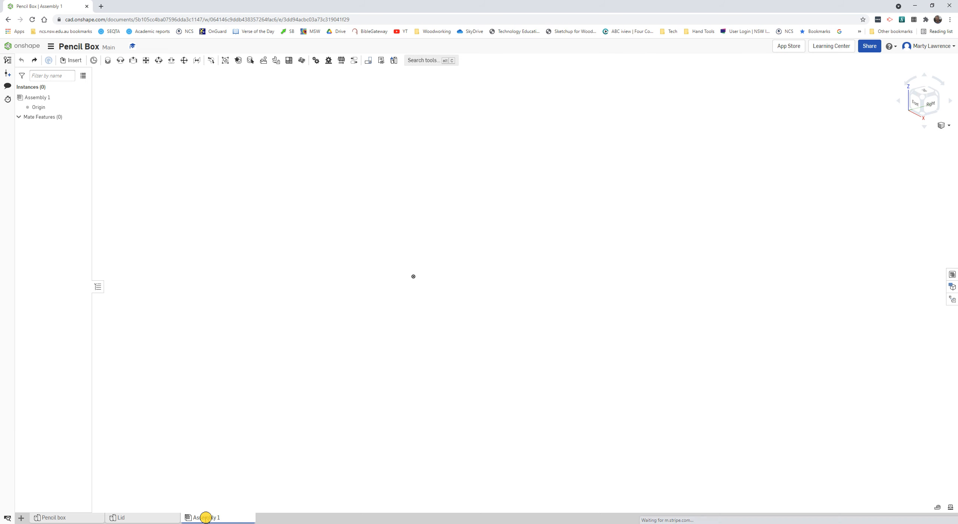
{"action": "left_click", "coordinate": [21, 518]}
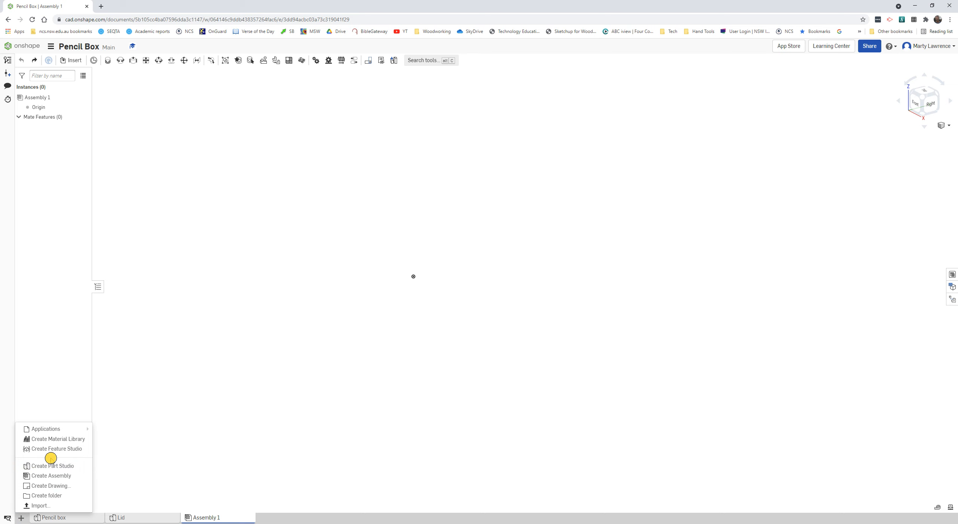
{"action": "left_click", "coordinate": [318, 409]}
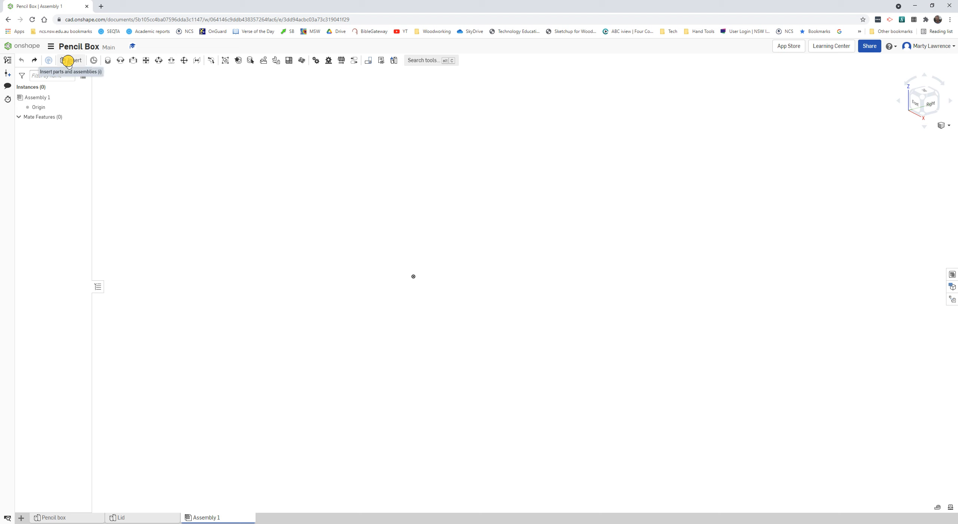
{"action": "left_click", "coordinate": [68, 61]}
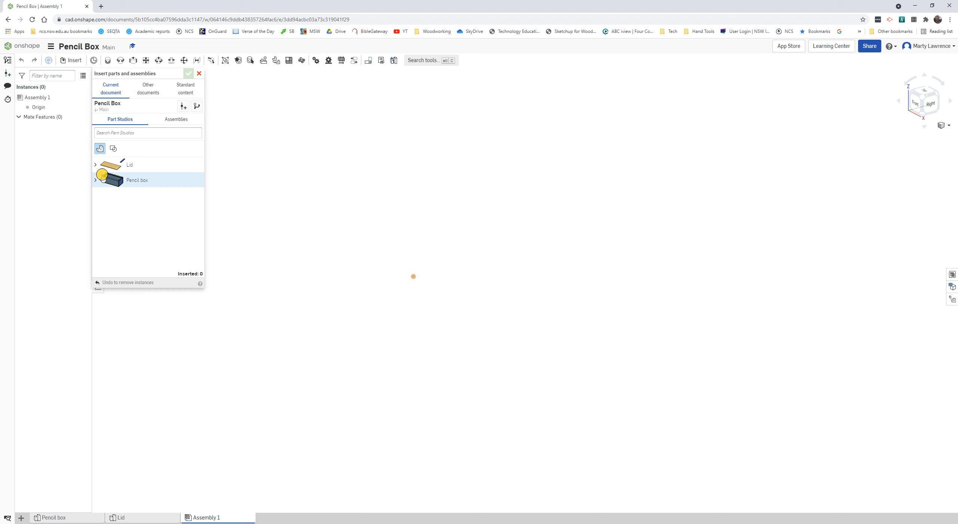
{"action": "left_click", "coordinate": [125, 165]}
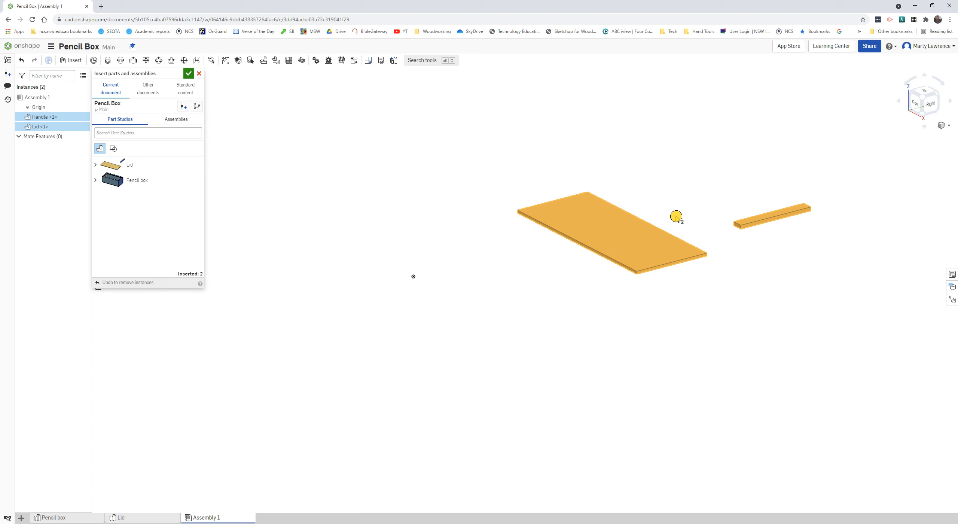
{"action": "left_click", "coordinate": [676, 216]}
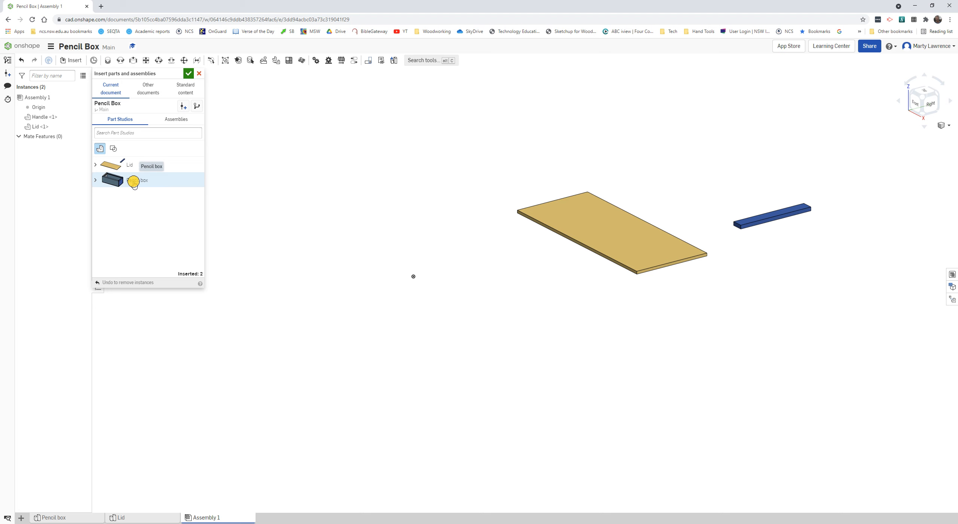
Insert all parts of the Pencil box part studio near the origin and finish inserting
{"action": "left_click", "coordinate": [113, 180]}
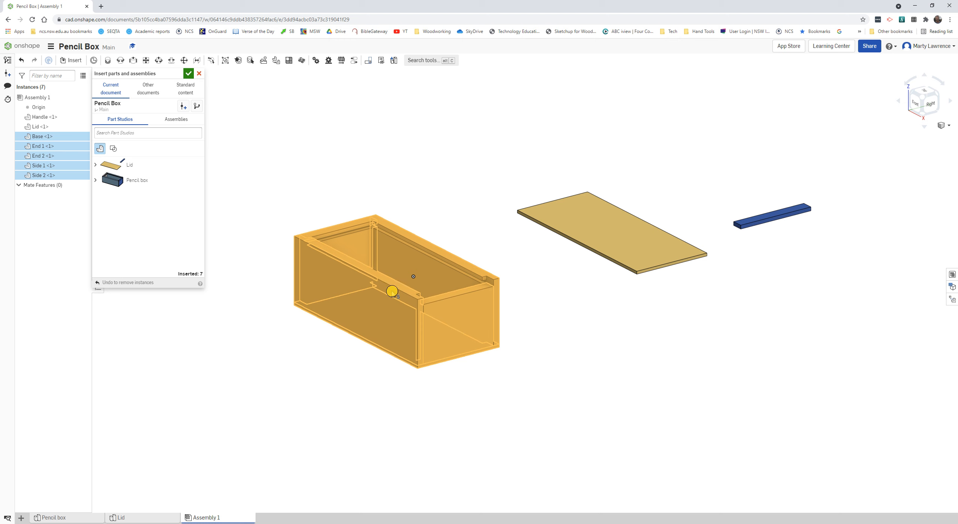
{"action": "left_click", "coordinate": [411, 311]}
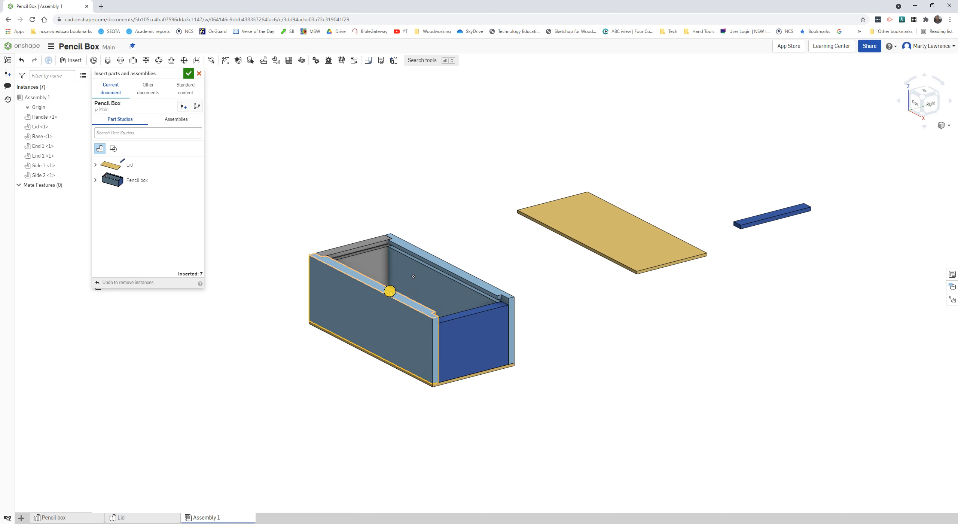
{"action": "left_click", "coordinate": [188, 76]}
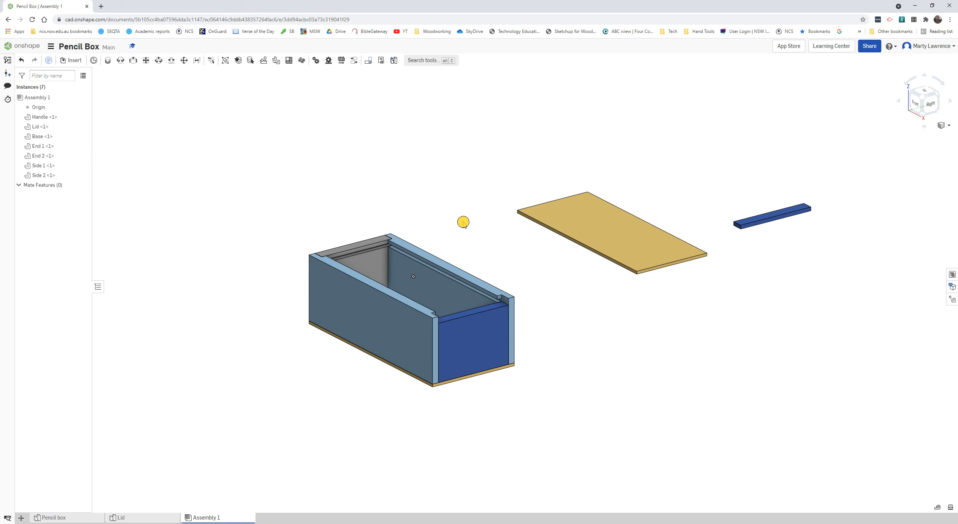
Start a Fastened mate and pick the midpoint of the handle's lower front long edge as its first mate connector
{"action": "scroll", "coordinate": [642, 237], "scroll_direction": "up", "scroll_amount": 3}
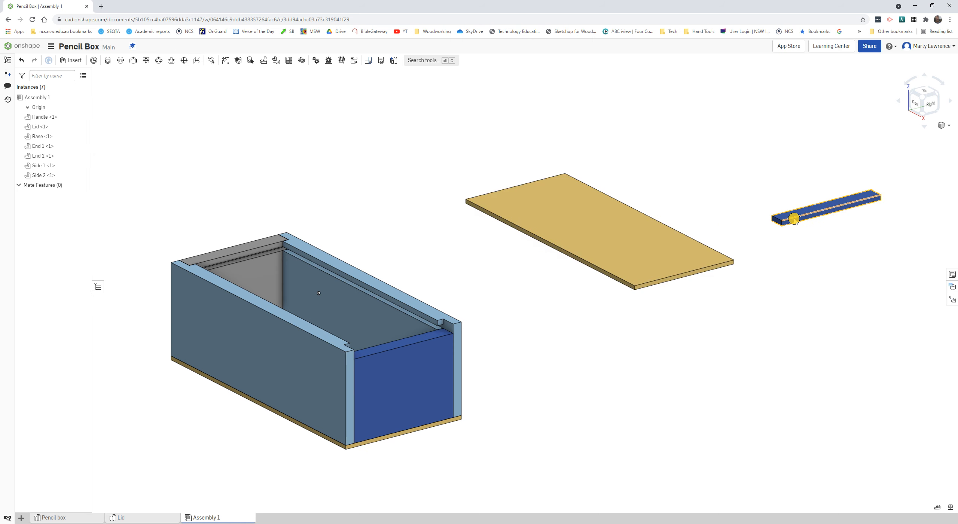
{"action": "scroll", "coordinate": [834, 235], "scroll_direction": "up", "scroll_amount": 4}
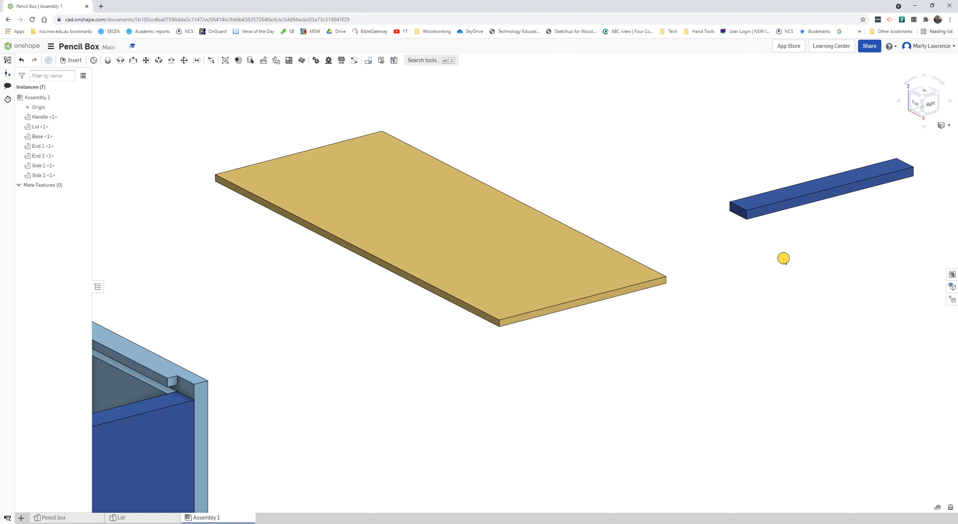
{"action": "right_click_drag", "start_coordinate": [763, 252], "coordinate": [710, 248]}
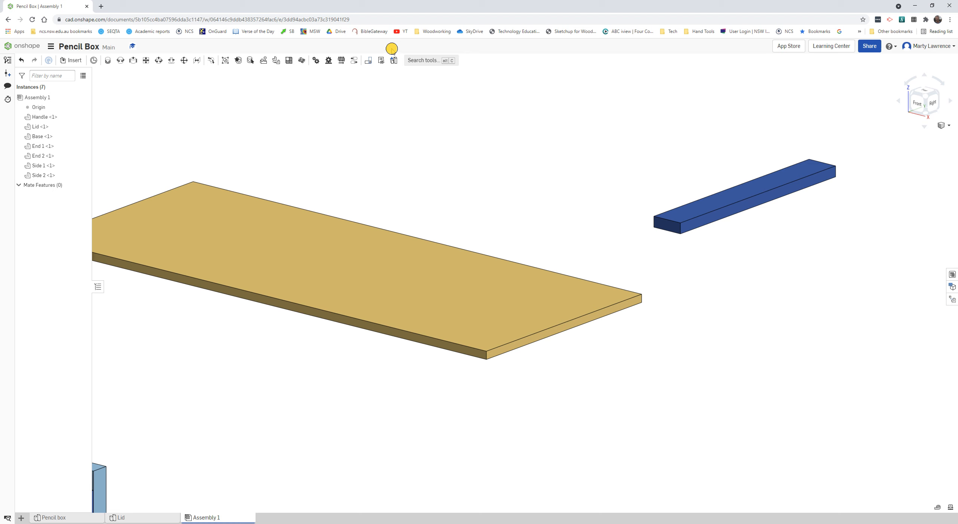
{"action": "left_click", "coordinate": [106, 62]}
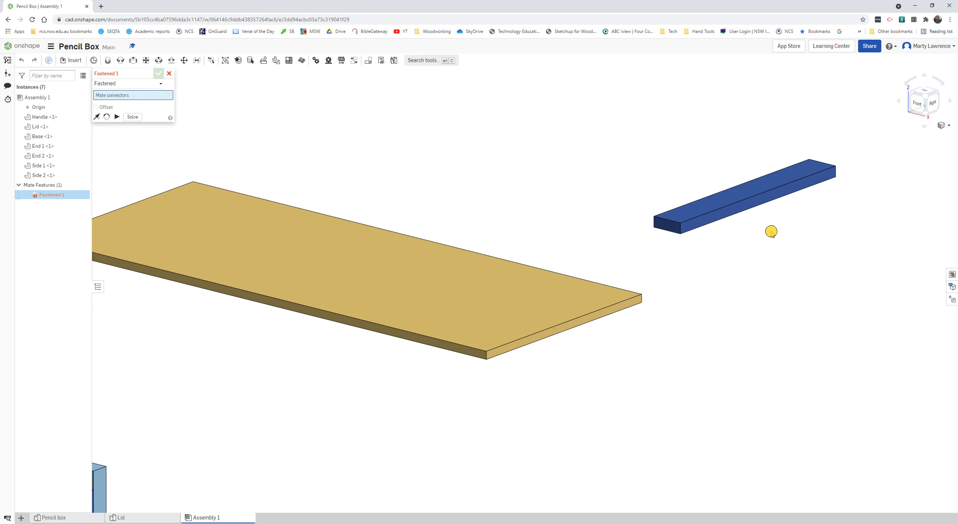
{"action": "scroll", "coordinate": [772, 229], "scroll_direction": "up", "scroll_amount": 2}
{"action": "scroll", "coordinate": [817, 167], "scroll_direction": "up", "scroll_amount": 2}
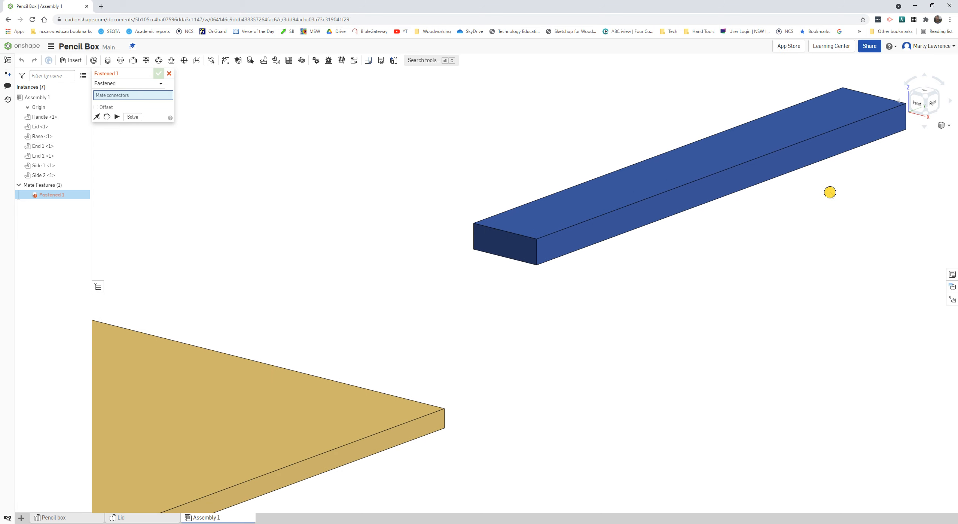
{"action": "scroll", "coordinate": [749, 203], "scroll_direction": "up", "scroll_amount": 1}
{"action": "middle_click_drag", "start_coordinate": [749, 203], "coordinate": [785, 171]}
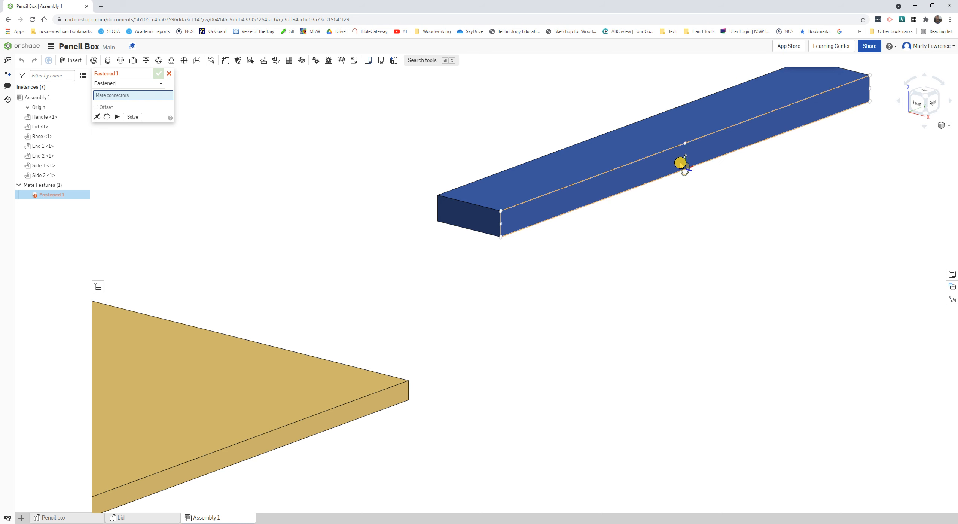
{"action": "scroll", "coordinate": [685, 160], "scroll_direction": "up", "scroll_amount": 1}
{"action": "scroll", "coordinate": [684, 161], "scroll_direction": "up", "scroll_amount": 1}
{"action": "scroll", "coordinate": [706, 156], "scroll_direction": "up", "scroll_amount": 1}
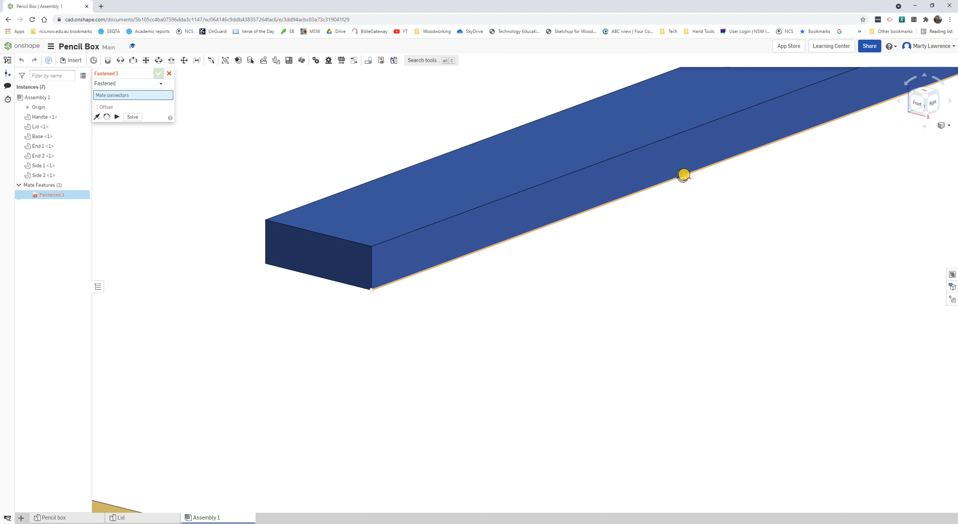
{"action": "scroll", "coordinate": [684, 175], "scroll_direction": "up", "scroll_amount": 2}
{"action": "scroll", "coordinate": [683, 176], "scroll_direction": "down", "scroll_amount": 1}
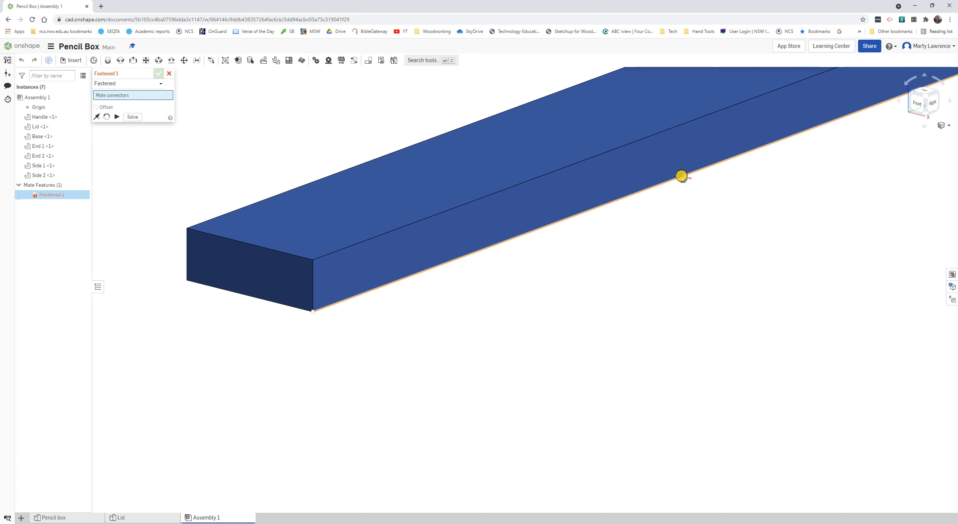
{"action": "scroll", "coordinate": [682, 176], "scroll_direction": "up", "scroll_amount": 1}
{"action": "scroll", "coordinate": [681, 176], "scroll_direction": "up", "scroll_amount": 1}
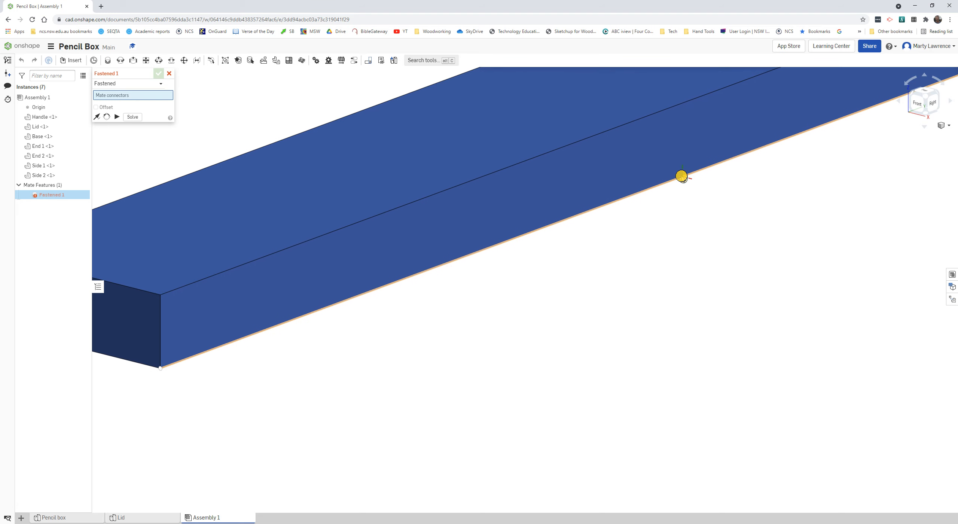
{"action": "scroll", "coordinate": [682, 176], "scroll_direction": "down", "scroll_amount": 1}
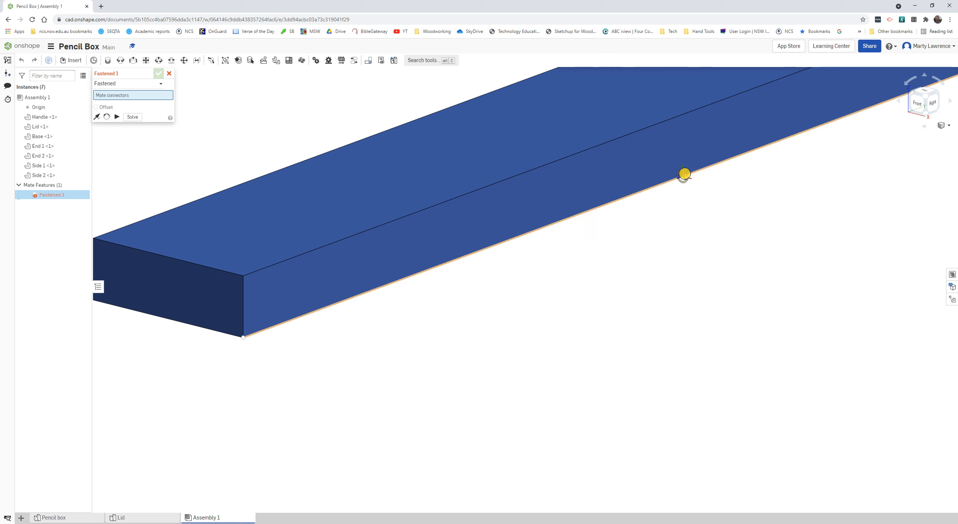
{"action": "left_click", "coordinate": [625, 198]}
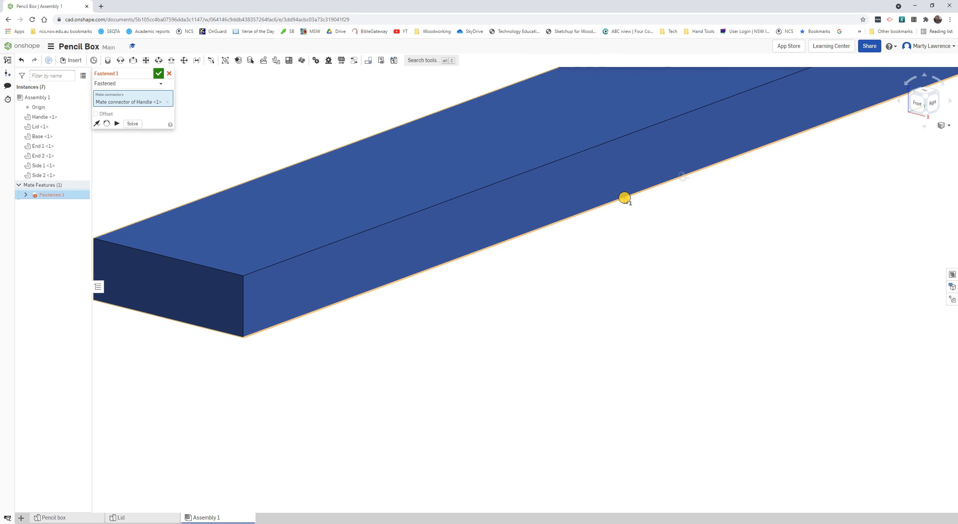
Pick the midpoint of the lid's upper edge at the end nearest the handle as the second mate connector
{"action": "scroll", "coordinate": [627, 204], "scroll_direction": "down", "scroll_amount": 6}
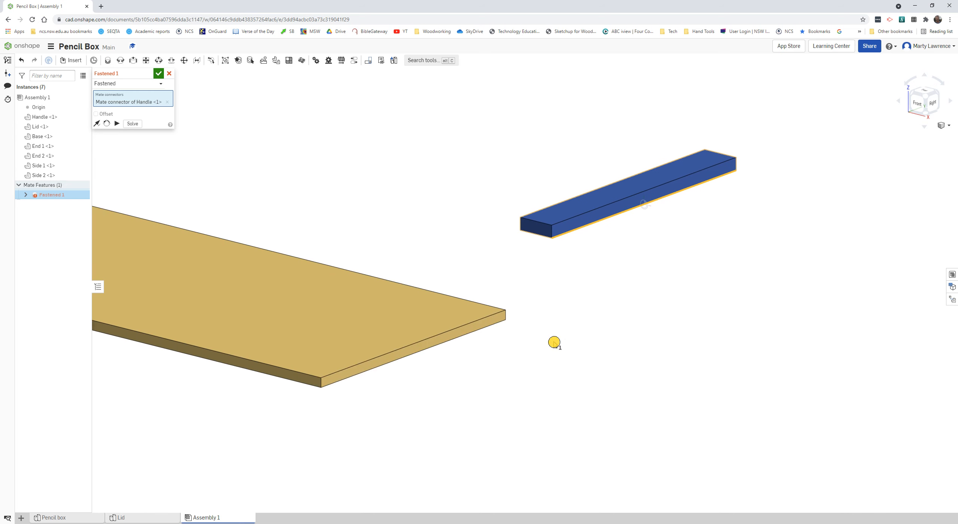
{"action": "scroll", "coordinate": [420, 351], "scroll_direction": "up", "scroll_amount": 4}
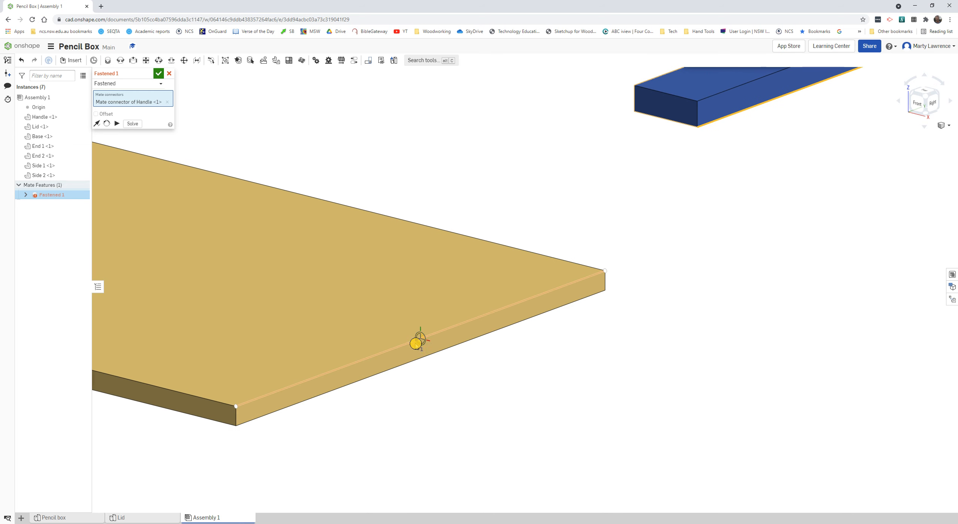
{"action": "scroll", "coordinate": [423, 336], "scroll_direction": "up", "scroll_amount": 1}
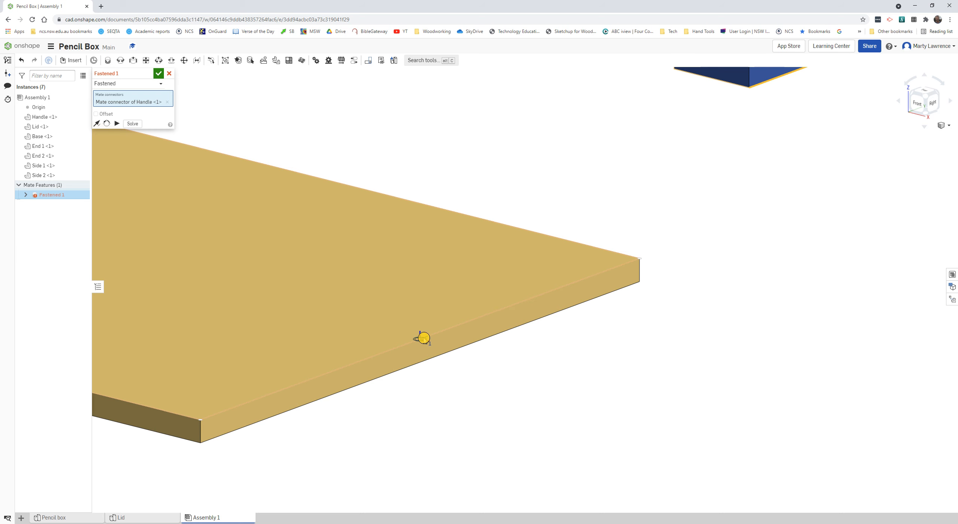
{"action": "scroll", "coordinate": [424, 338], "scroll_direction": "up", "scroll_amount": 1}
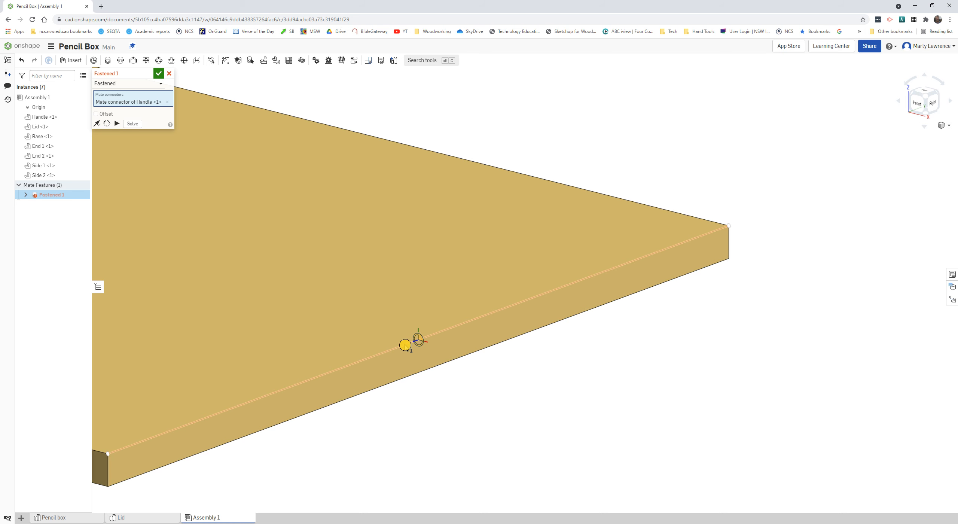
{"action": "left_click", "coordinate": [405, 345]}
{"action": "scroll", "coordinate": [431, 348], "scroll_direction": "down", "scroll_amount": 3}
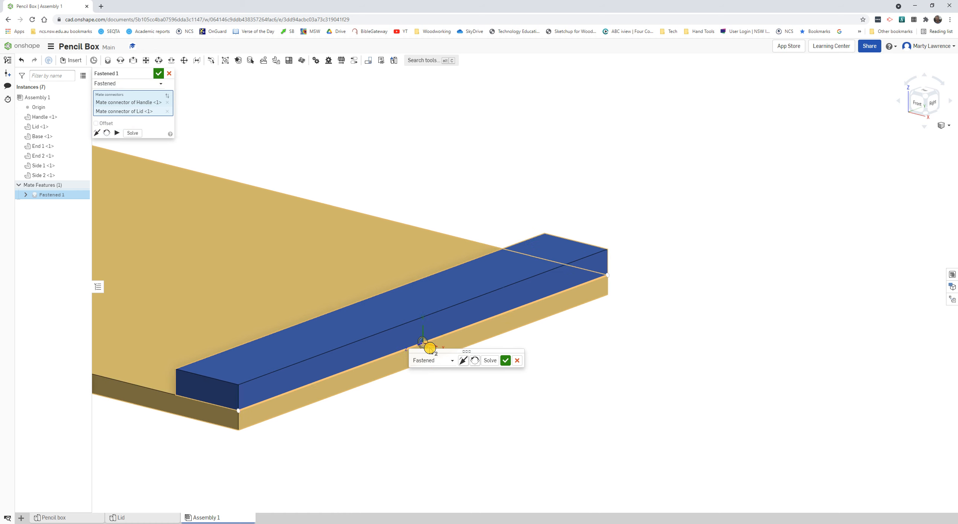
{"action": "scroll", "coordinate": [377, 356], "scroll_direction": "up", "scroll_amount": 1}
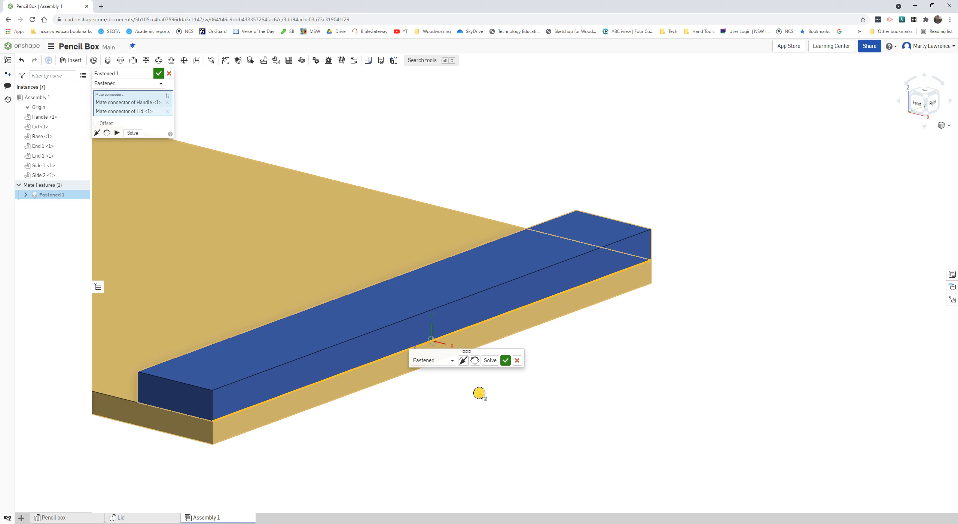
Try other handle orientations on the lid by flipping the mate's primary axis and reorienting its secondary axis
{"action": "left_click", "coordinate": [463, 358]}
{"action": "left_click", "coordinate": [461, 363]}
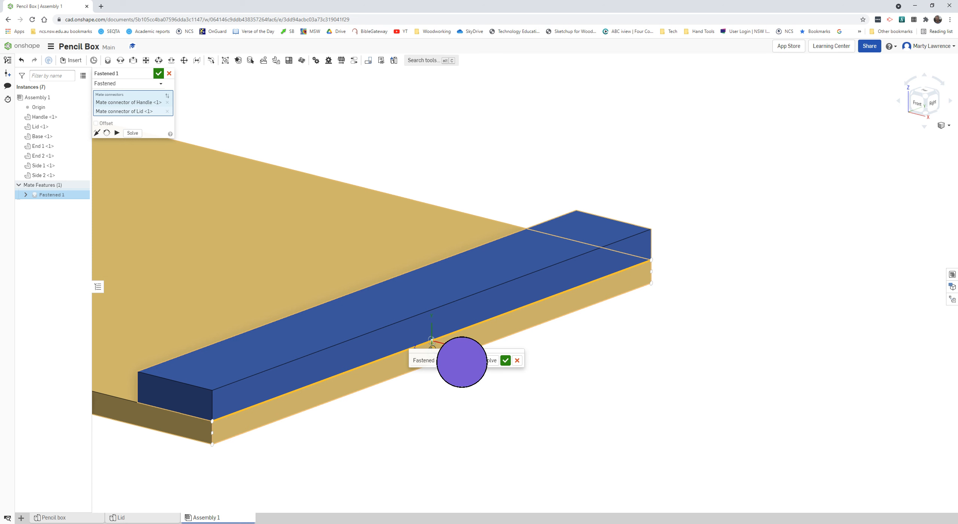
{"action": "left_click", "coordinate": [462, 362]}
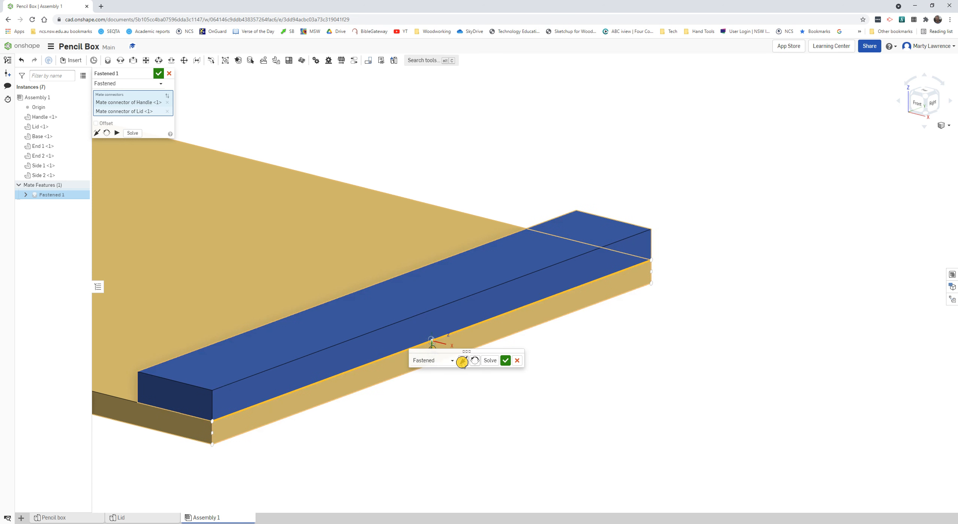
{"action": "left_click", "coordinate": [461, 361]}
{"action": "left_click", "coordinate": [462, 361]}
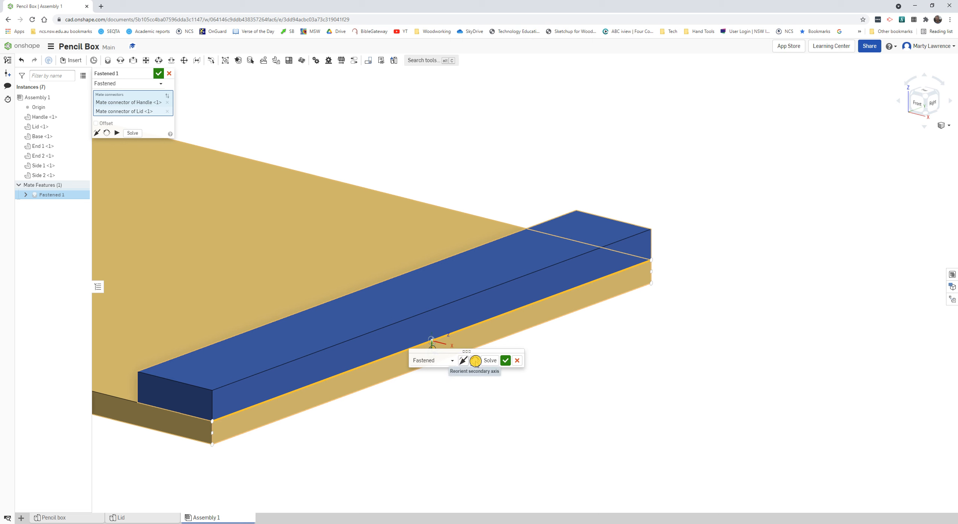
{"action": "left_click", "coordinate": [475, 360]}
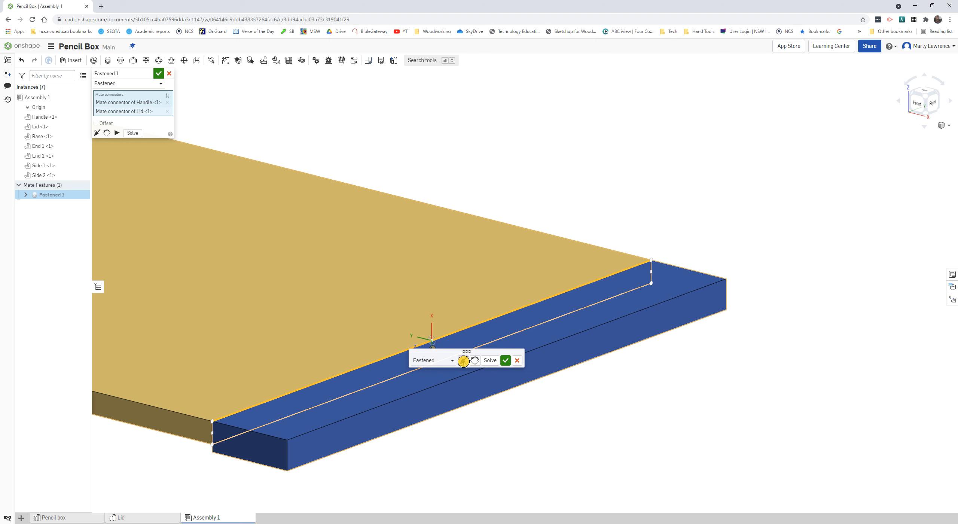
{"action": "left_click", "coordinate": [463, 361]}
{"action": "left_click", "coordinate": [473, 361]}
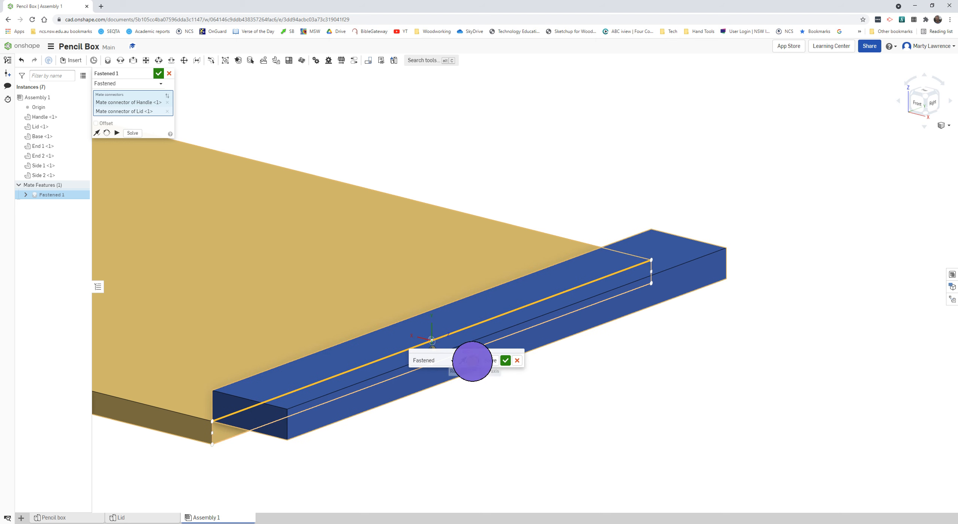
{"action": "left_click", "coordinate": [463, 361]}
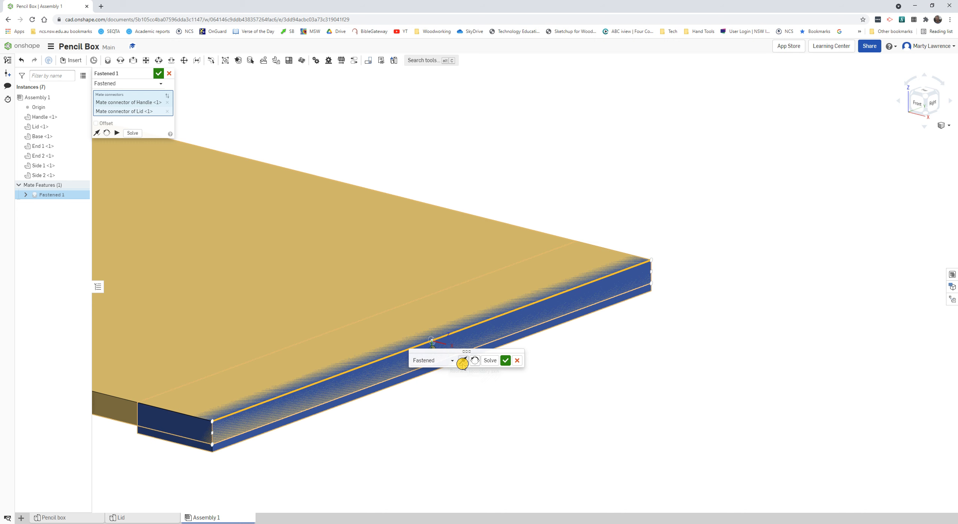
{"action": "left_click", "coordinate": [462, 362]}
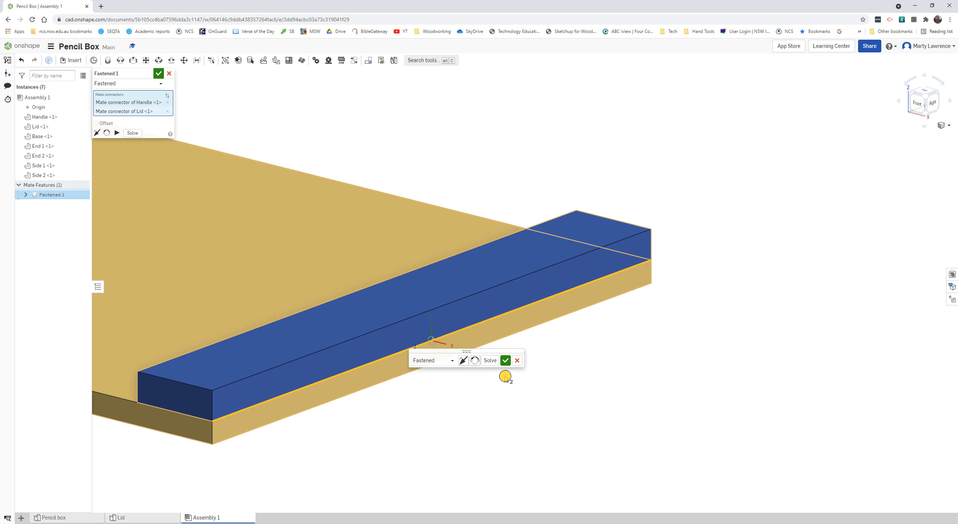
Accept the Fastened mate between the handle and lid, and leave the mate command without adding another mate
{"action": "left_click", "coordinate": [505, 361]}
{"action": "scroll", "coordinate": [474, 384], "scroll_direction": "down", "scroll_amount": 5}
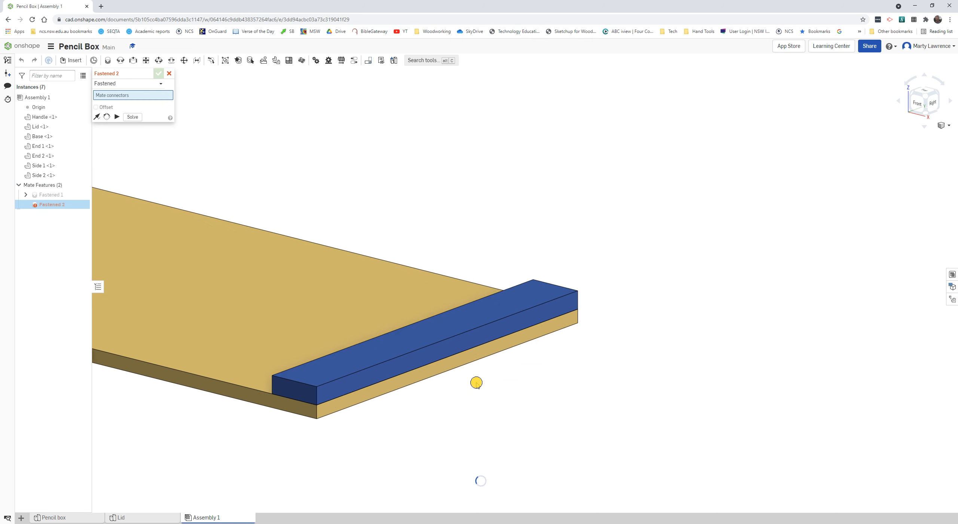
{"action": "middle_click_drag", "start_coordinate": [416, 429], "coordinate": [487, 390]}
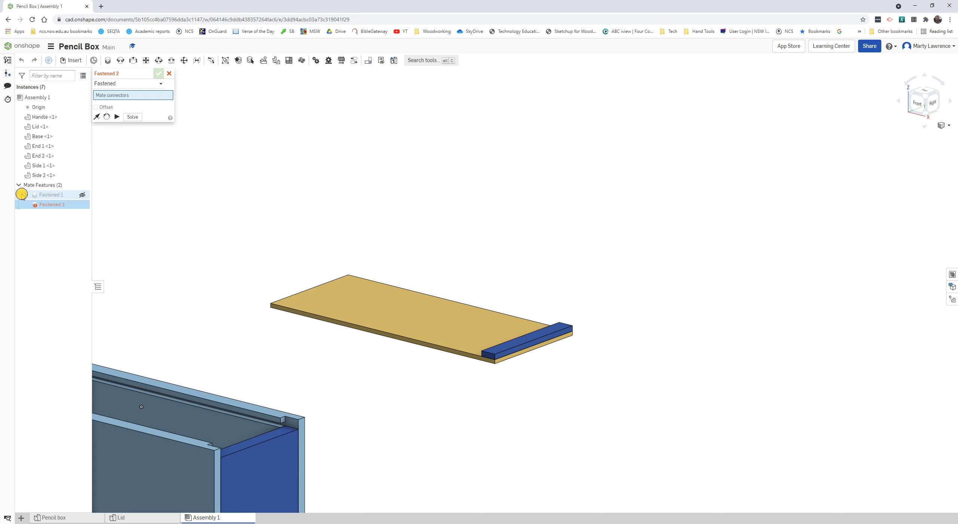
{"action": "left_click", "coordinate": [170, 77]}
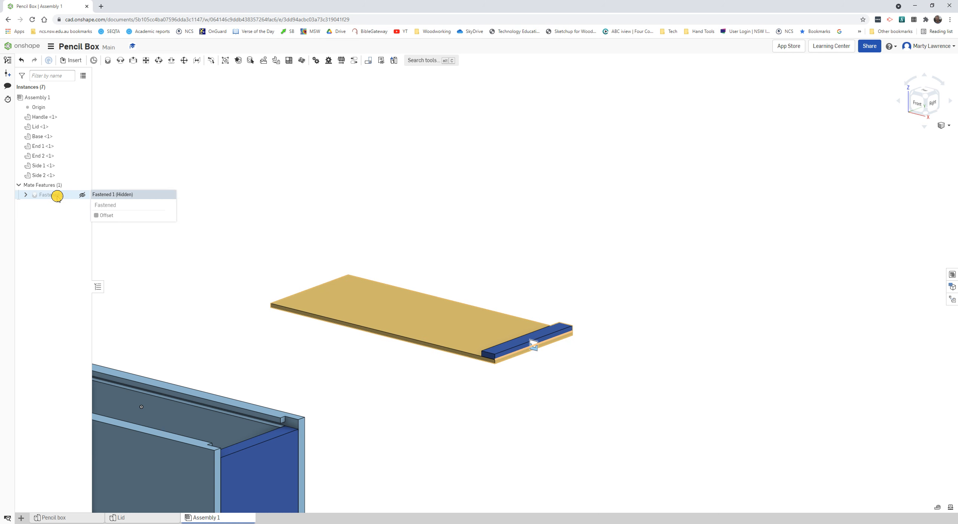
{"action": "scroll", "coordinate": [195, 262], "scroll_direction": "down", "scroll_amount": 3}
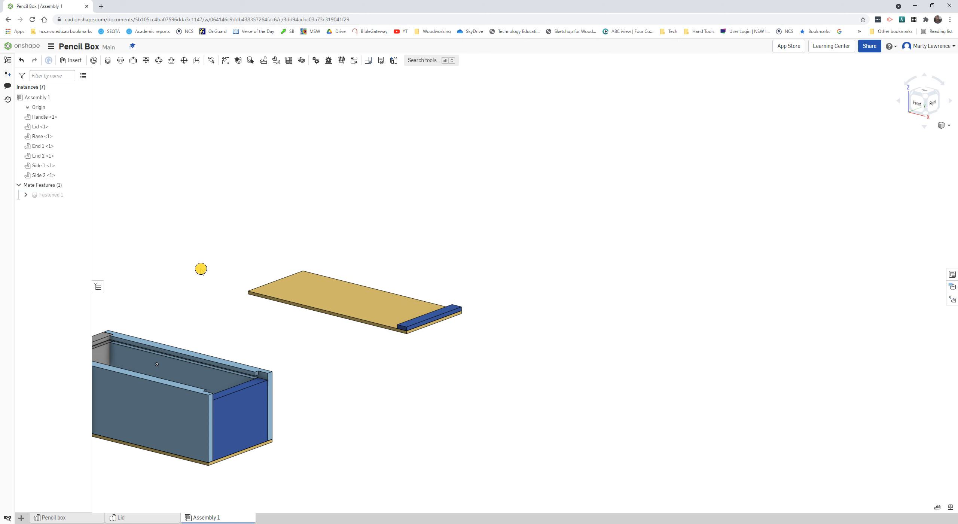
{"action": "middle_click_drag", "start_coordinate": [199, 267], "coordinate": [370, 266]}
{"action": "scroll", "coordinate": [423, 298], "scroll_direction": "up", "scroll_amount": 2}
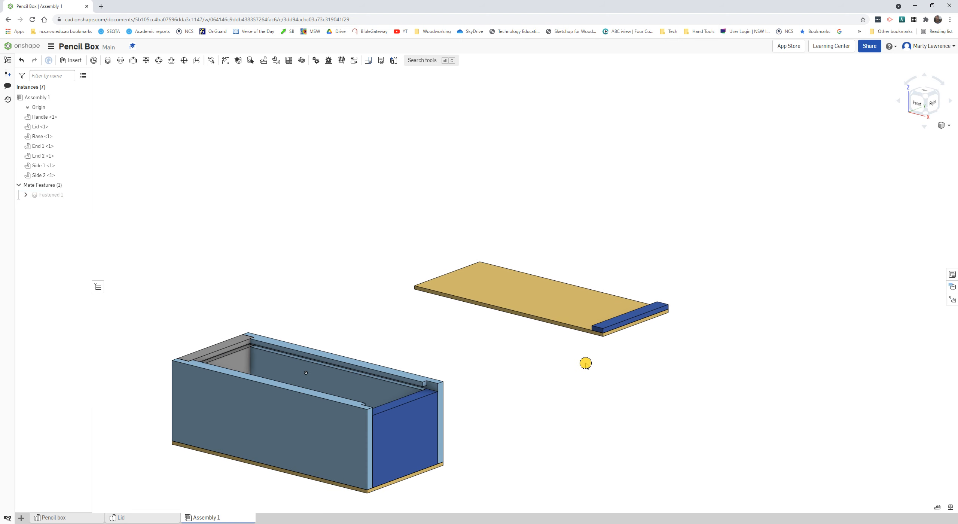
{"action": "scroll", "coordinate": [691, 353], "scroll_direction": "up", "scroll_amount": 1}
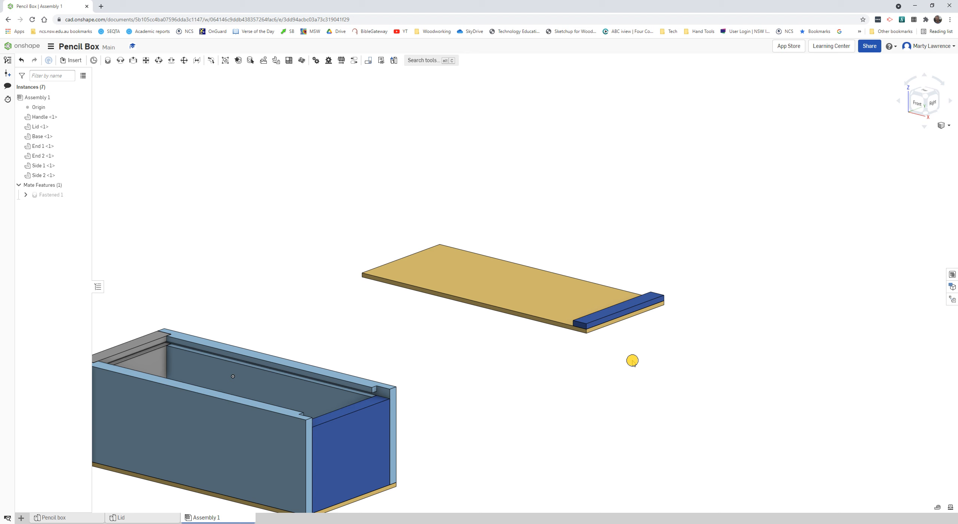